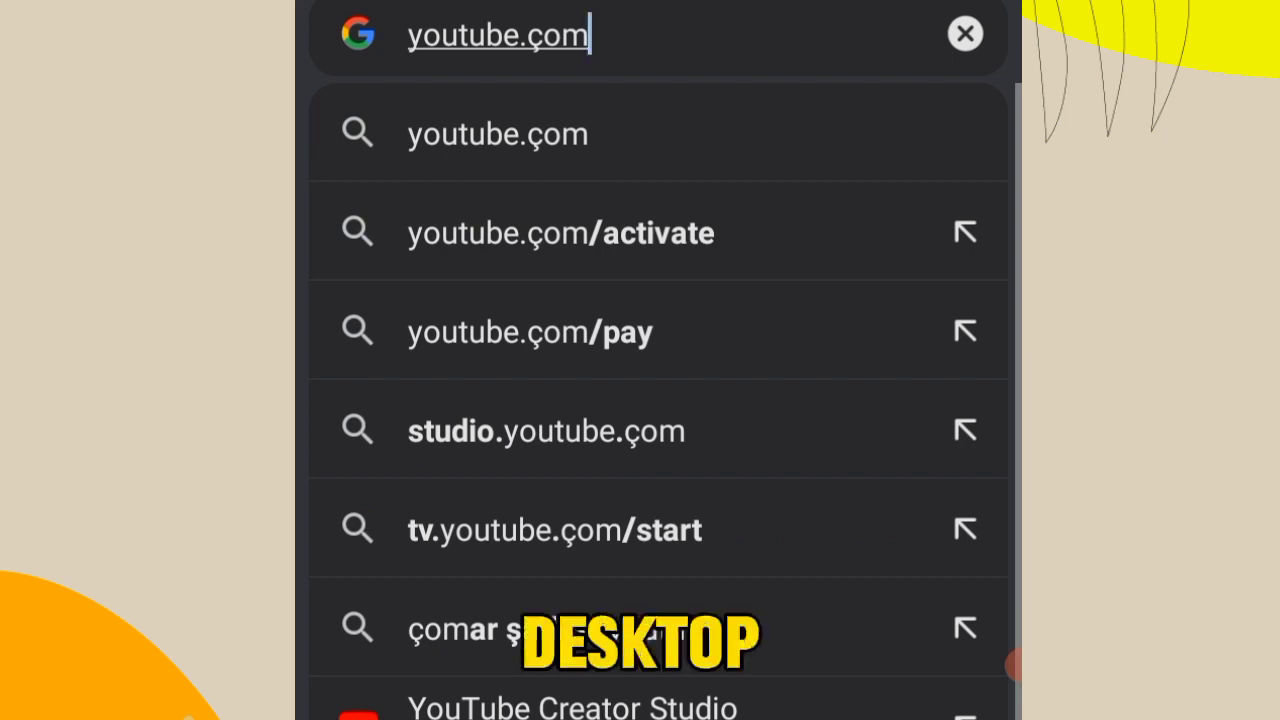
# - Search the web for "youtube.çom desktop" and continue to YouTube Studio in the browser instead of getting the app
pyautogui.write('desktop')
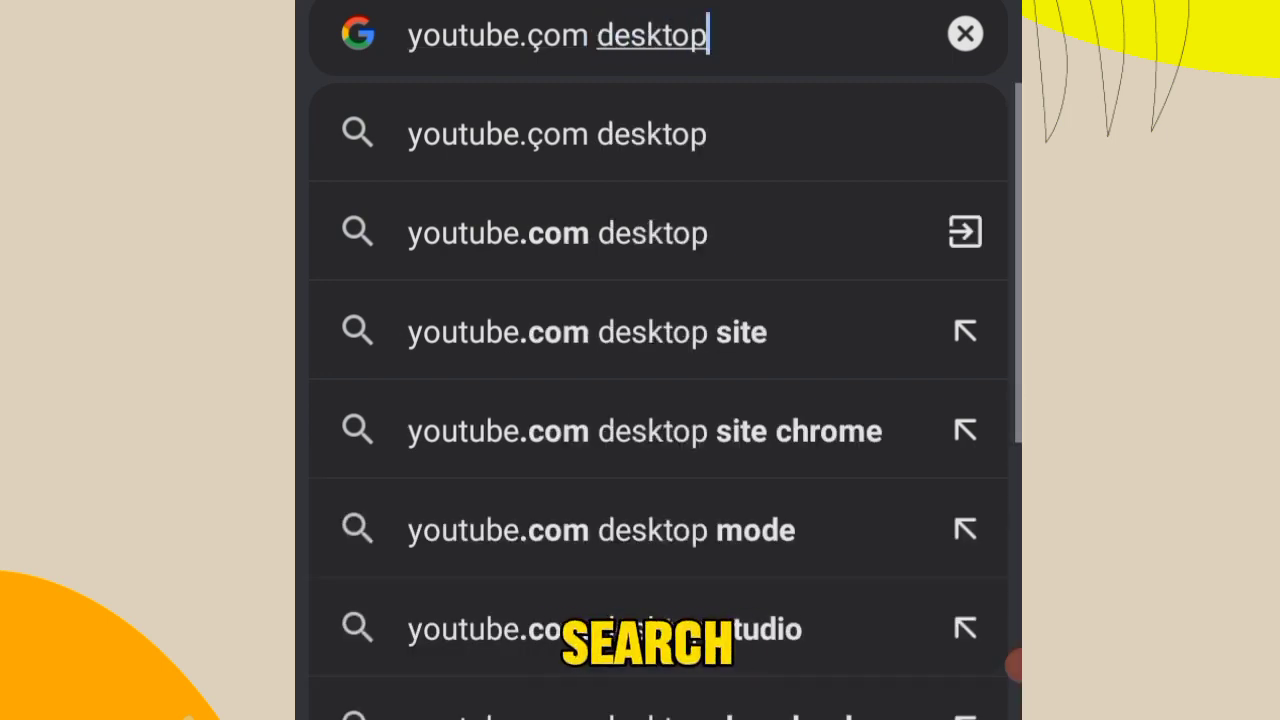
pyautogui.press('Return')
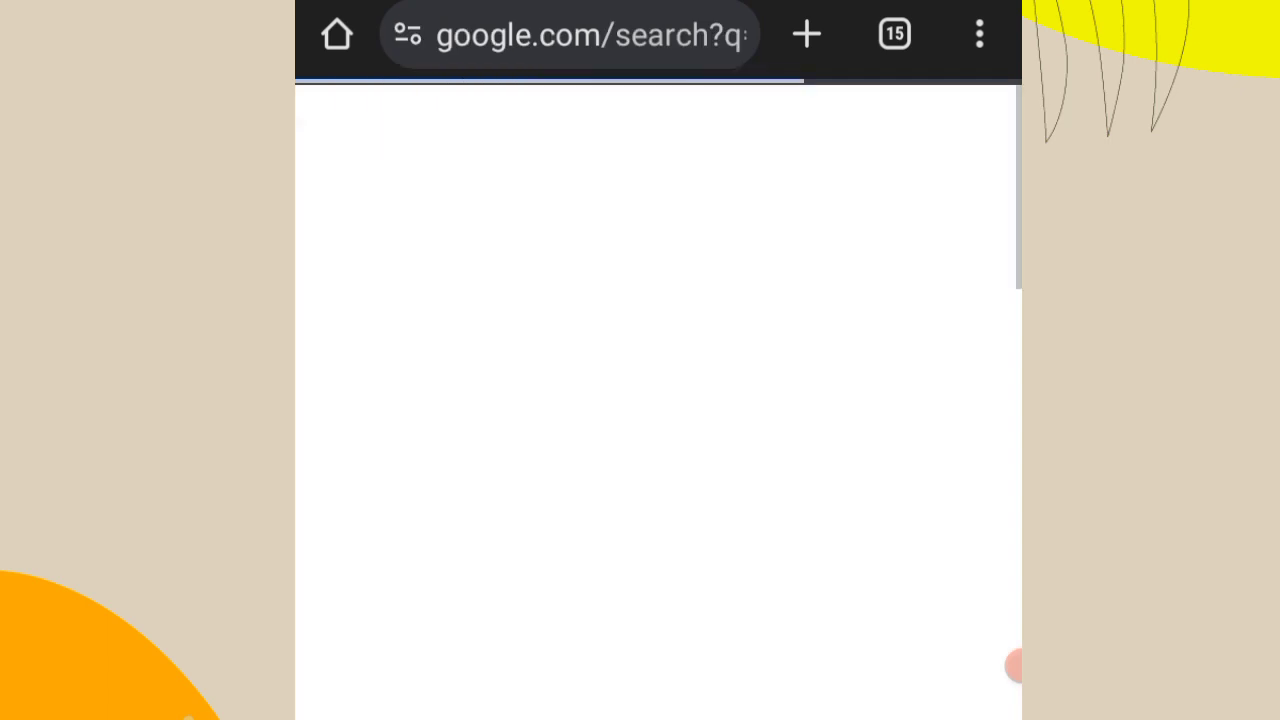
pyautogui.scroll(-3, 658, 400)
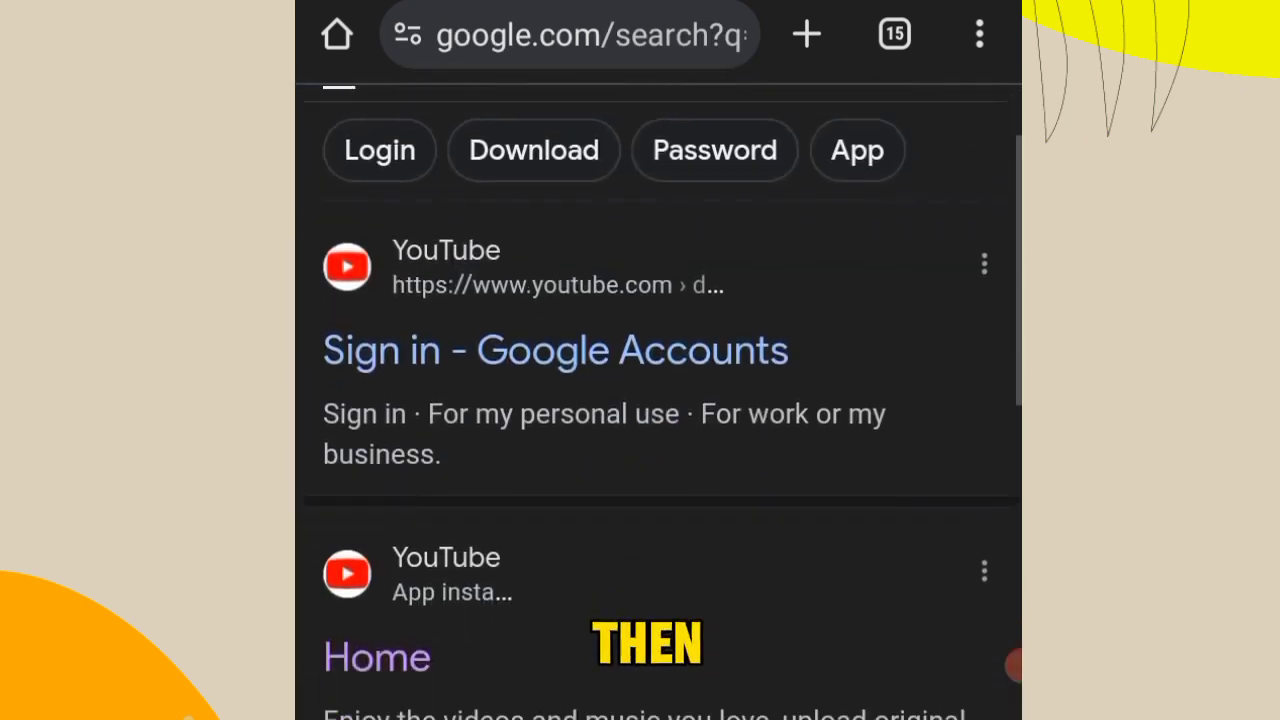
pyautogui.scroll(2, 658, 400)
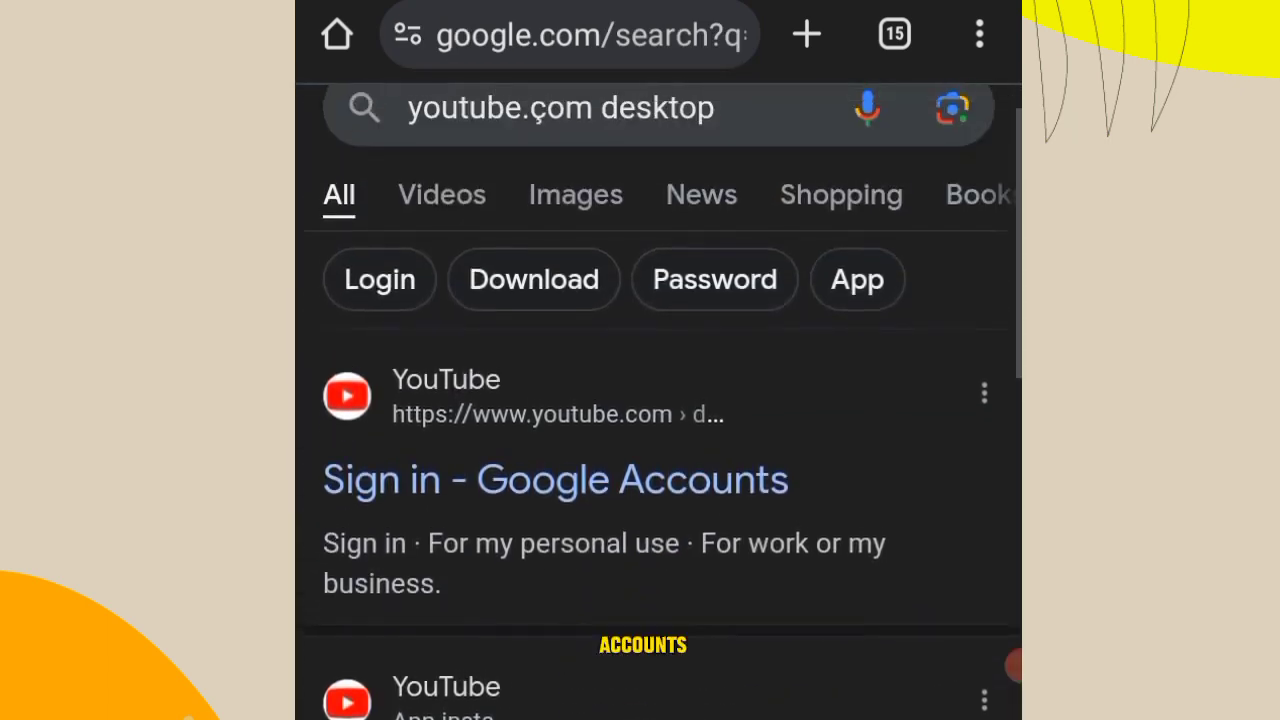
pyautogui.scroll(-4, 658, 400)
pyautogui.scroll(-4, 658, 400)
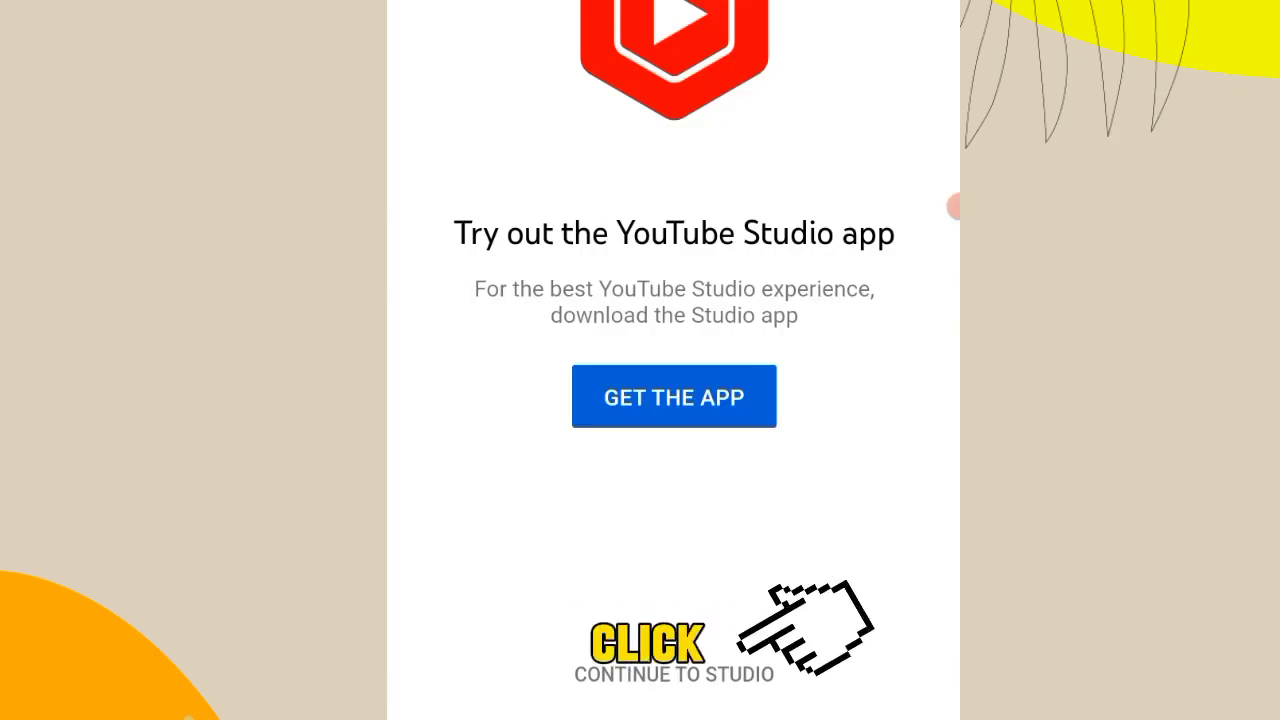
pyautogui.click(674, 675)
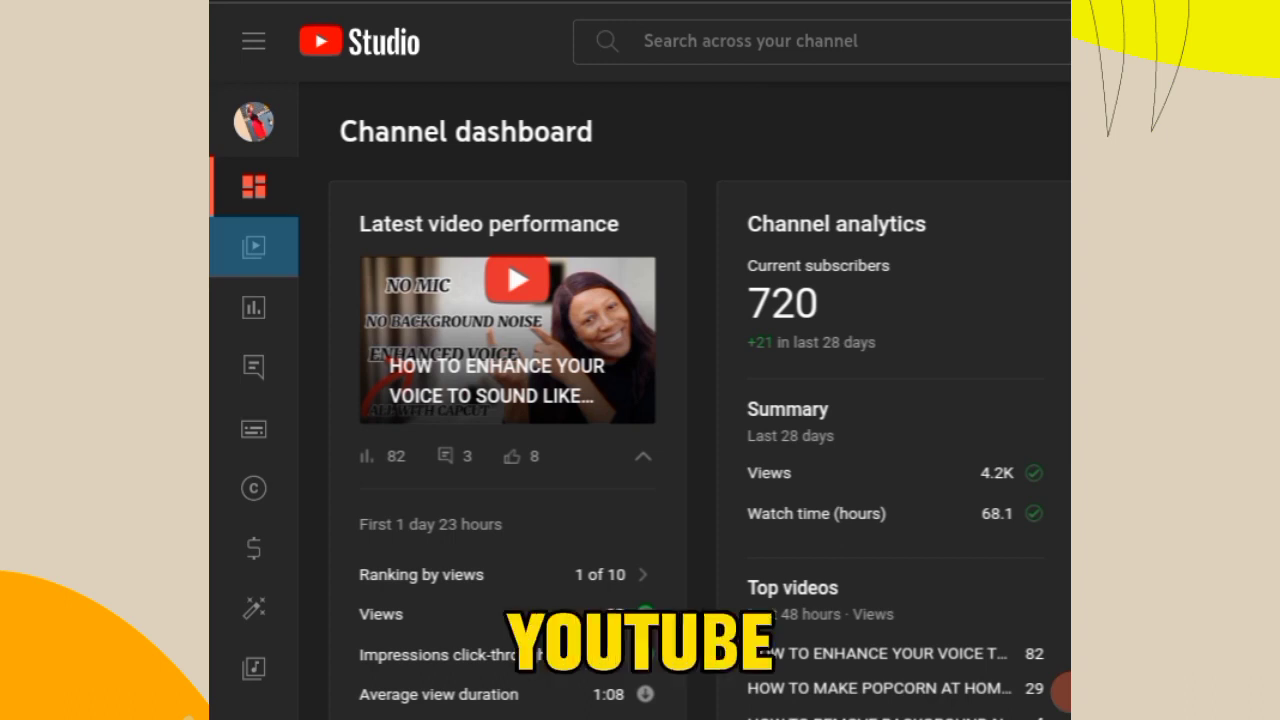
# - Find the video "EASIEST WAY TO MAKE MONEY ONLINE( IN DOLLARS) WITHOUT ANY LOSS." in the channel content and open its details
pyautogui.click(253, 247)
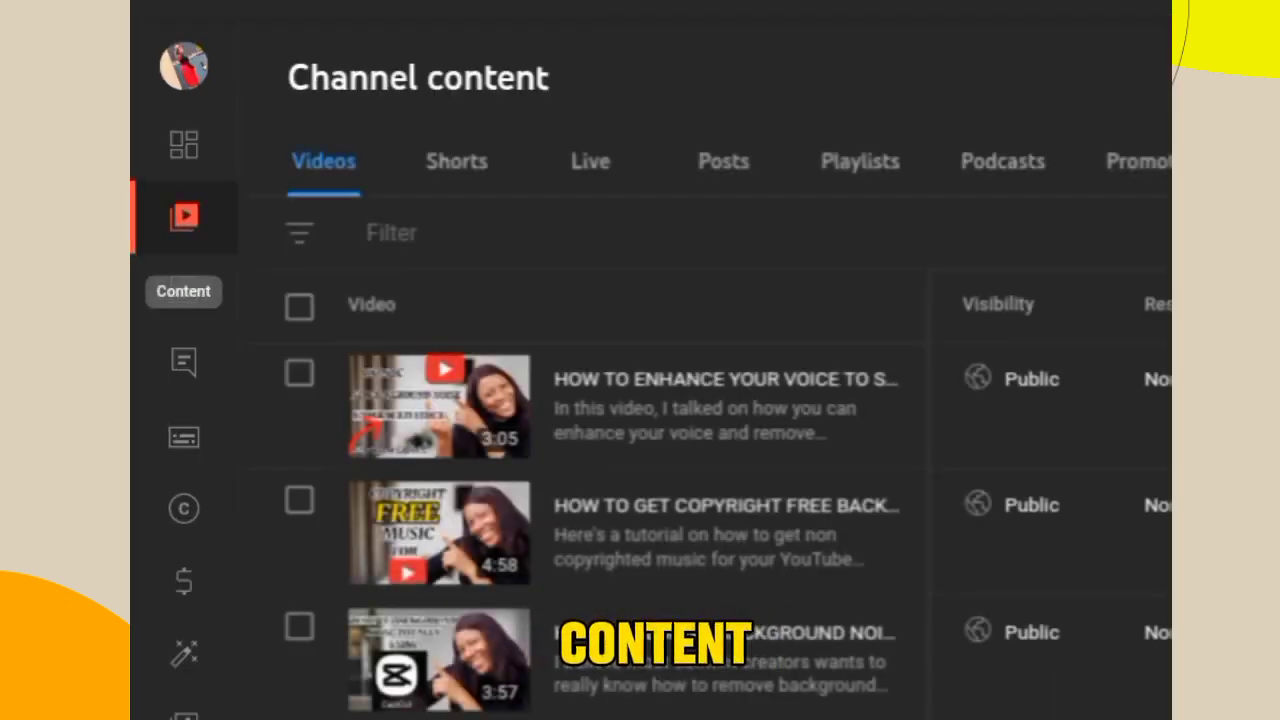
pyautogui.scroll(-3, 650, 480)
pyautogui.scroll(3, 650, 480)
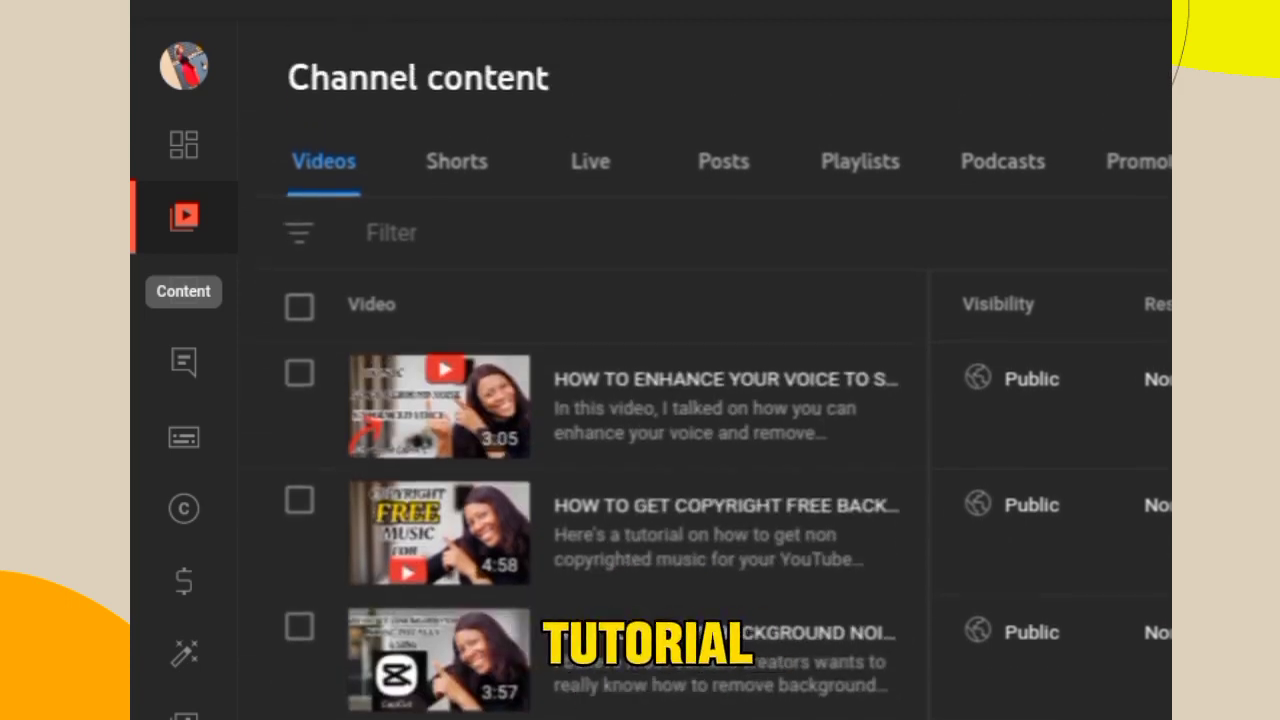
pyautogui.scroll(-2, 650, 480)
pyautogui.scroll(2, 650, 480)
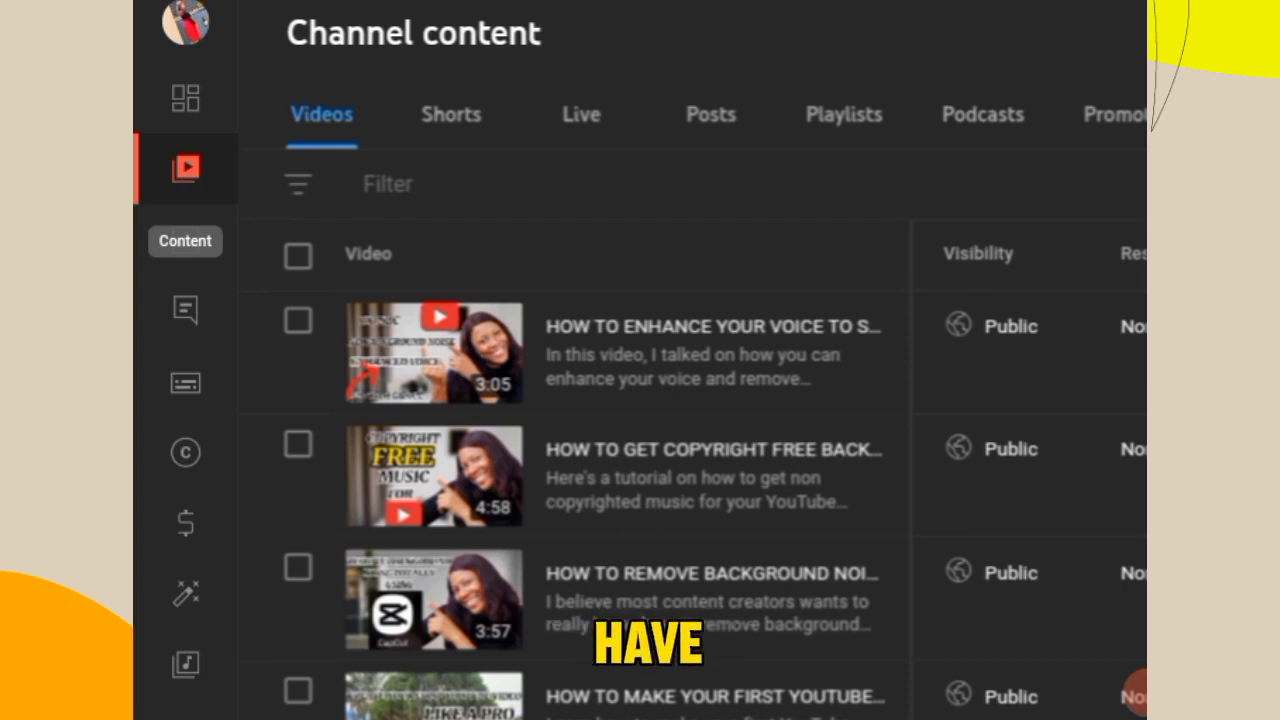
pyautogui.scroll(-2, 650, 480)
pyautogui.scroll(2, 650, 480)
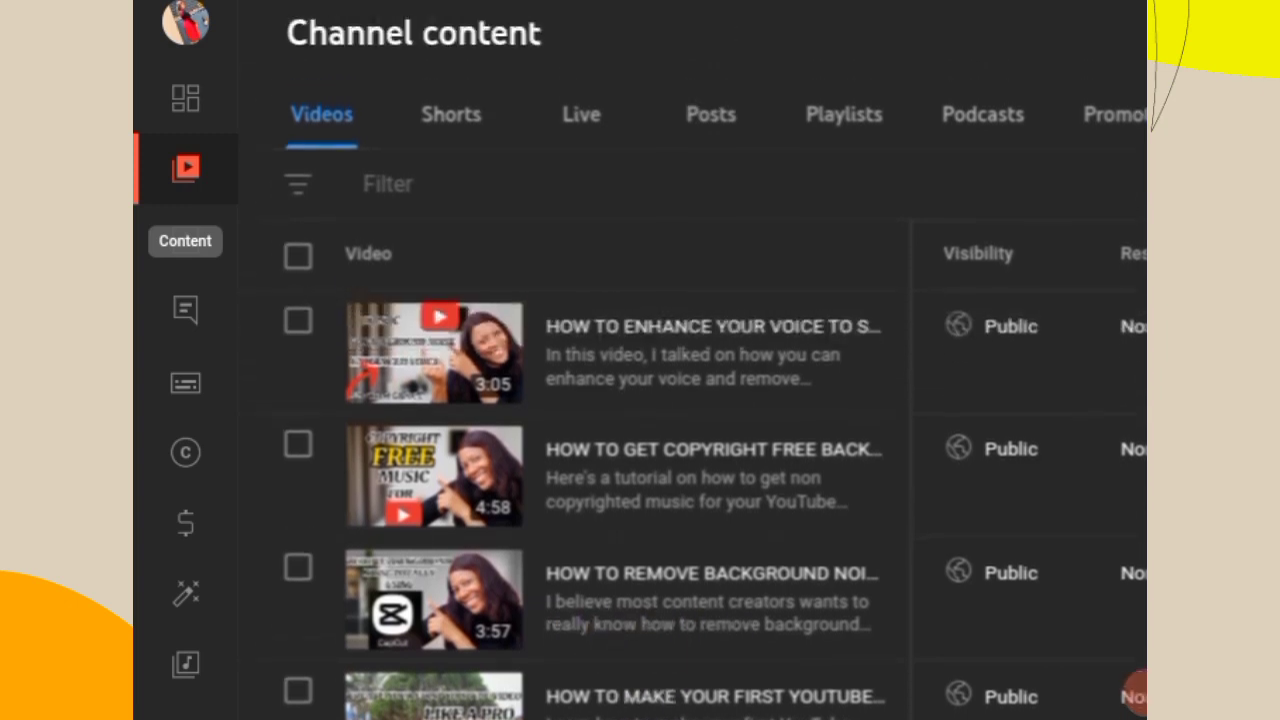
pyautogui.scroll(-5, 650, 480)
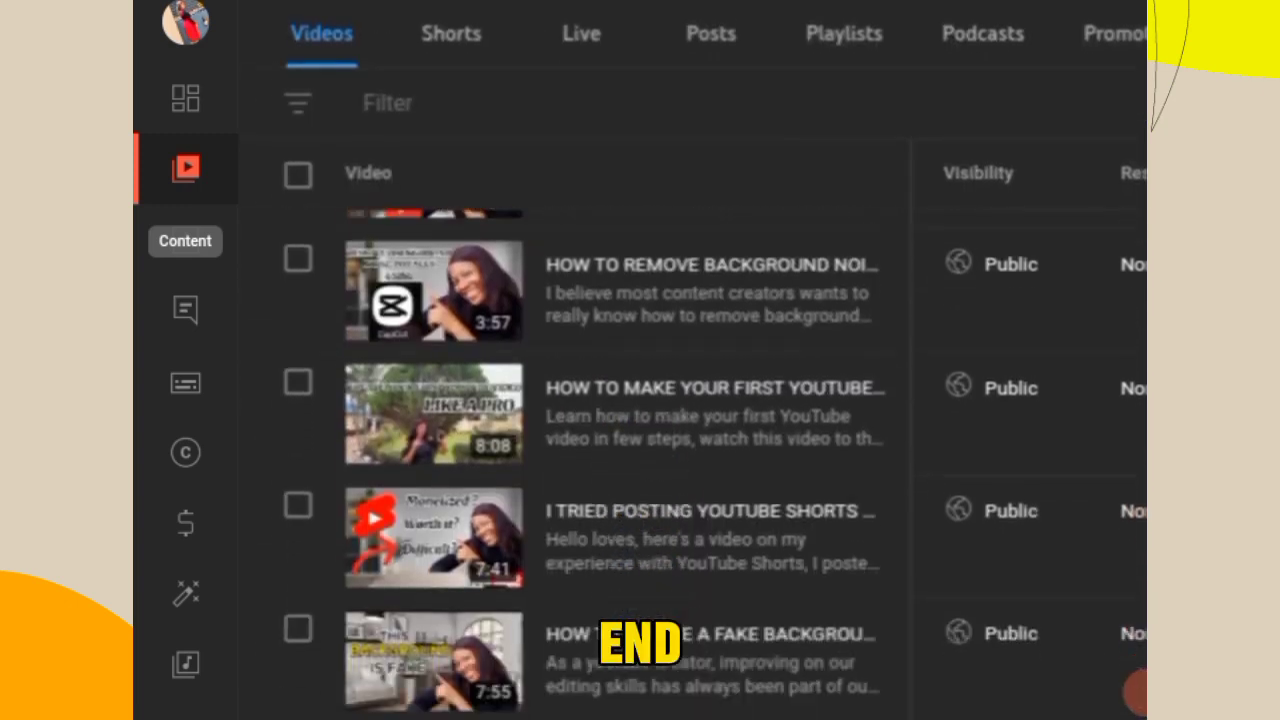
pyautogui.scroll(-2, 650, 480)
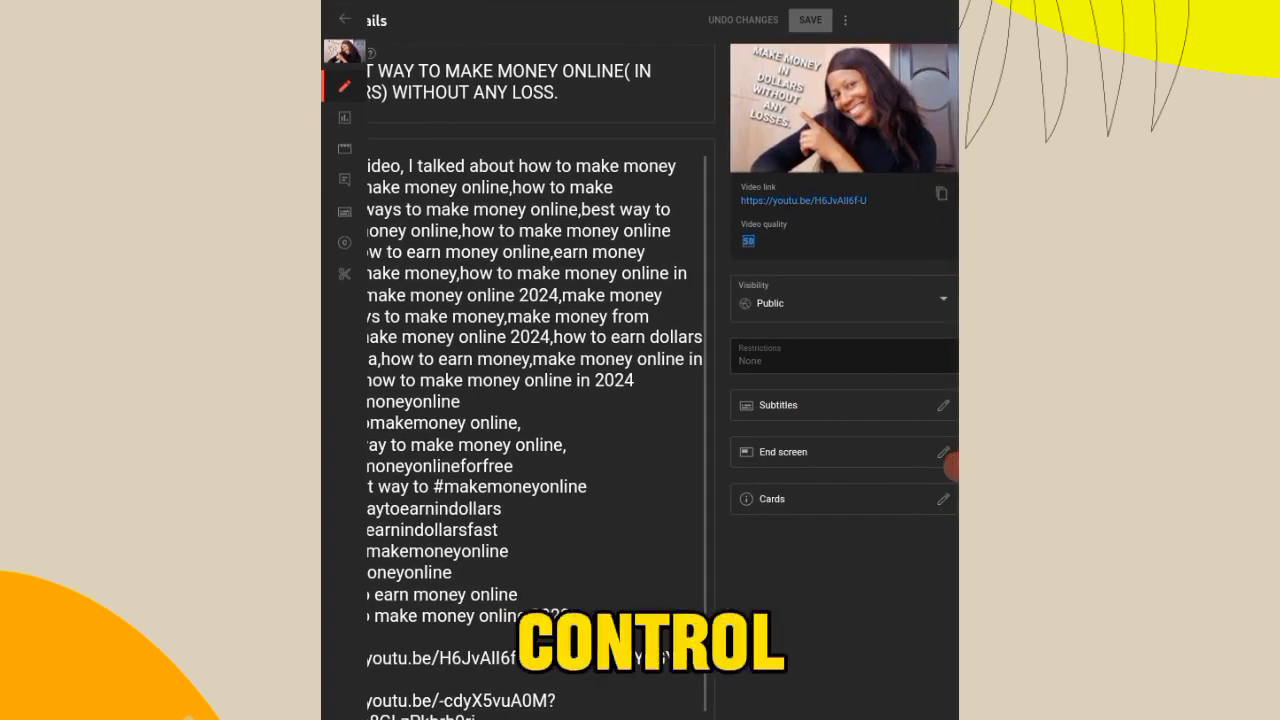
# - Examine the video's details page, including its title, description, visibility and the Subtitles, End screen and Cards options
pyautogui.scroll(5, 690, 420)
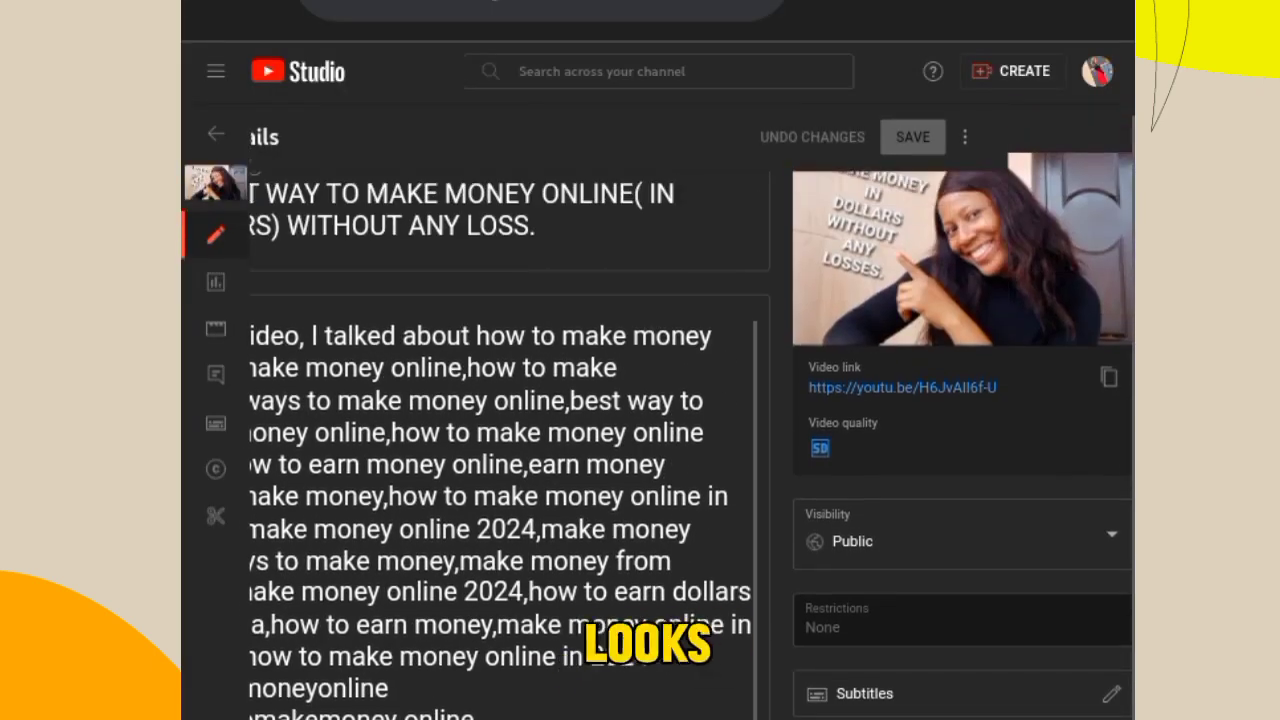
pyautogui.hscroll(-1, 690, 420)
pyautogui.hscroll(1, 690, 420)
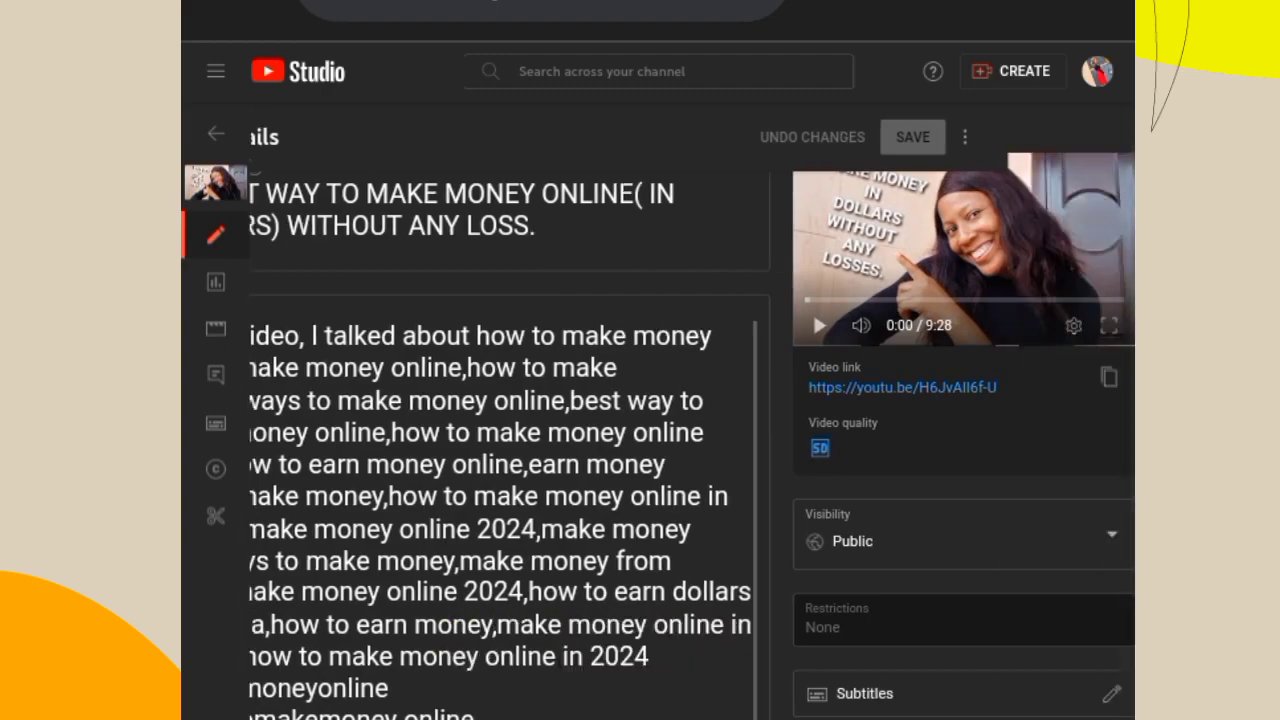
pyautogui.scroll(3, 690, 420)
pyautogui.scroll(-2, 690, 420)
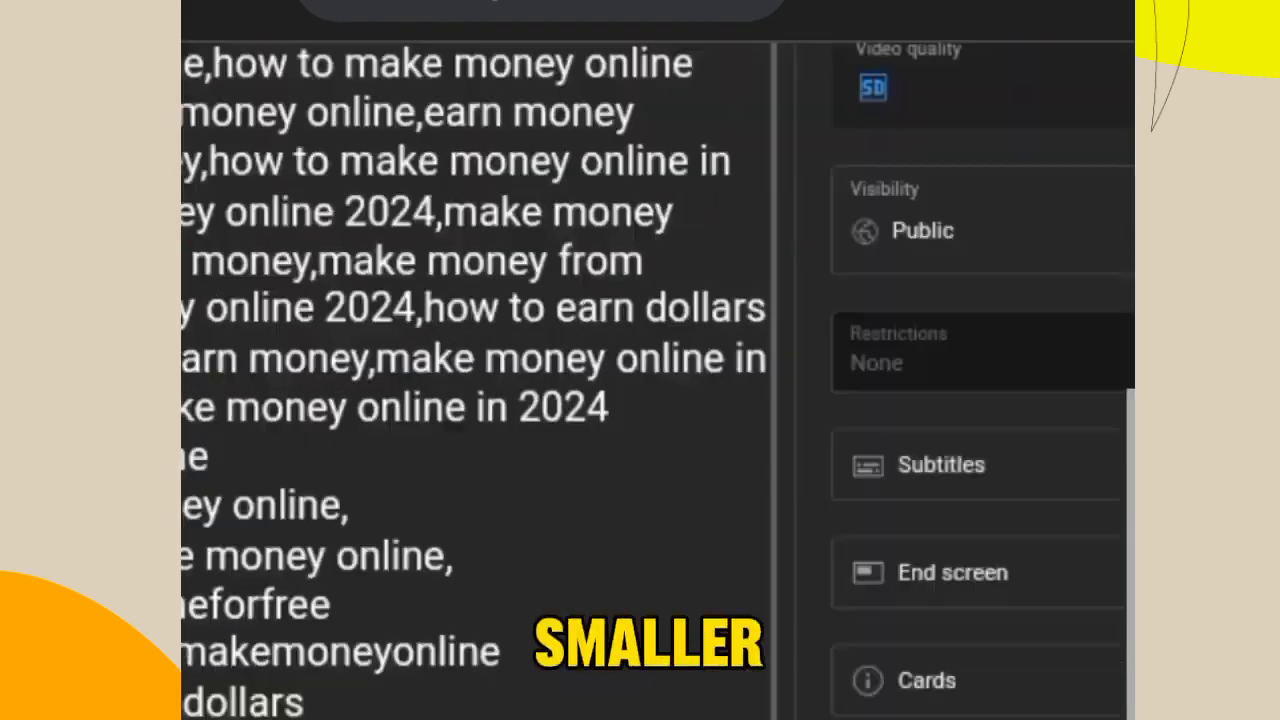
pyautogui.hscroll(-1, 690, 420)
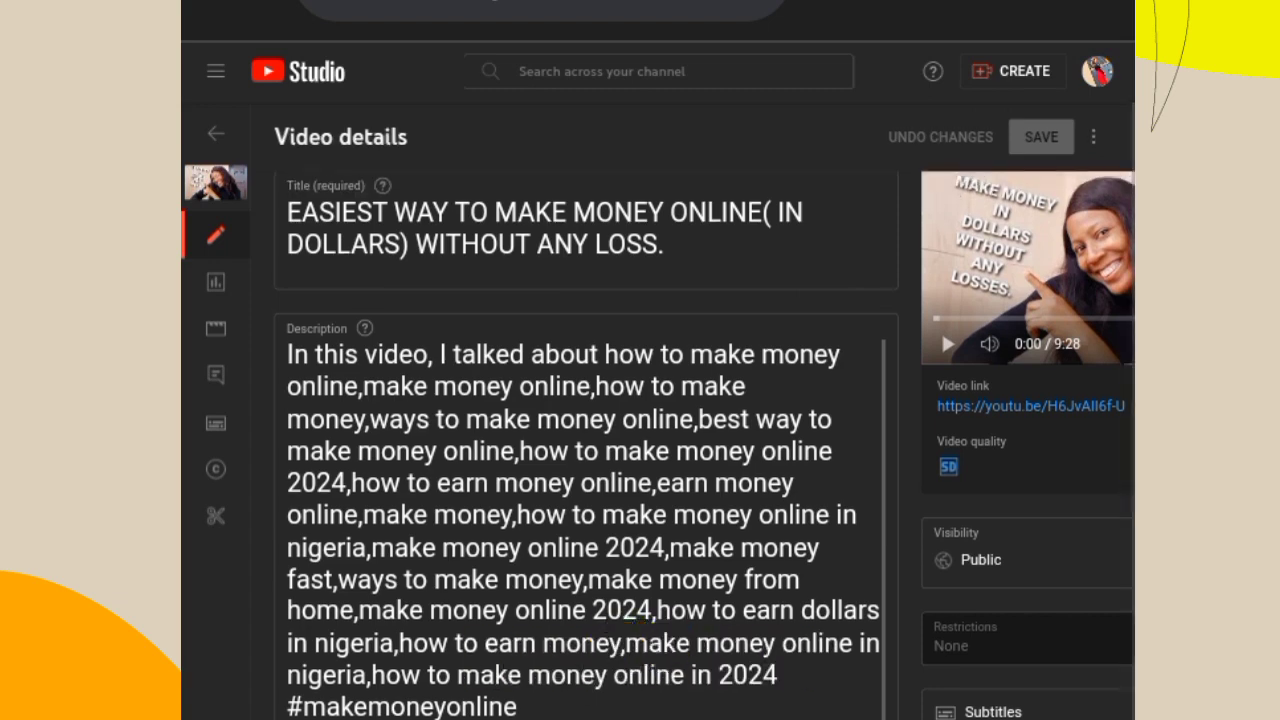
pyautogui.scroll(-3, 700, 440)
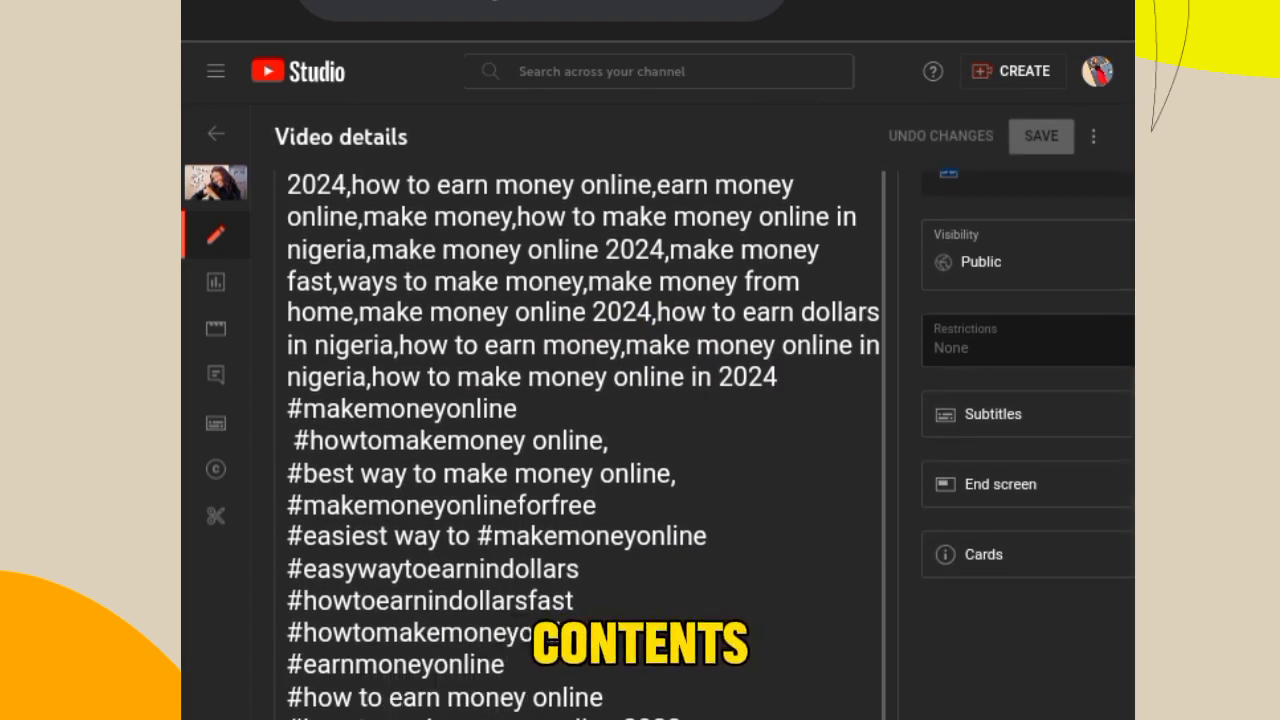
pyautogui.scroll(3, 690, 420)
pyautogui.hscroll(1, 690, 420)
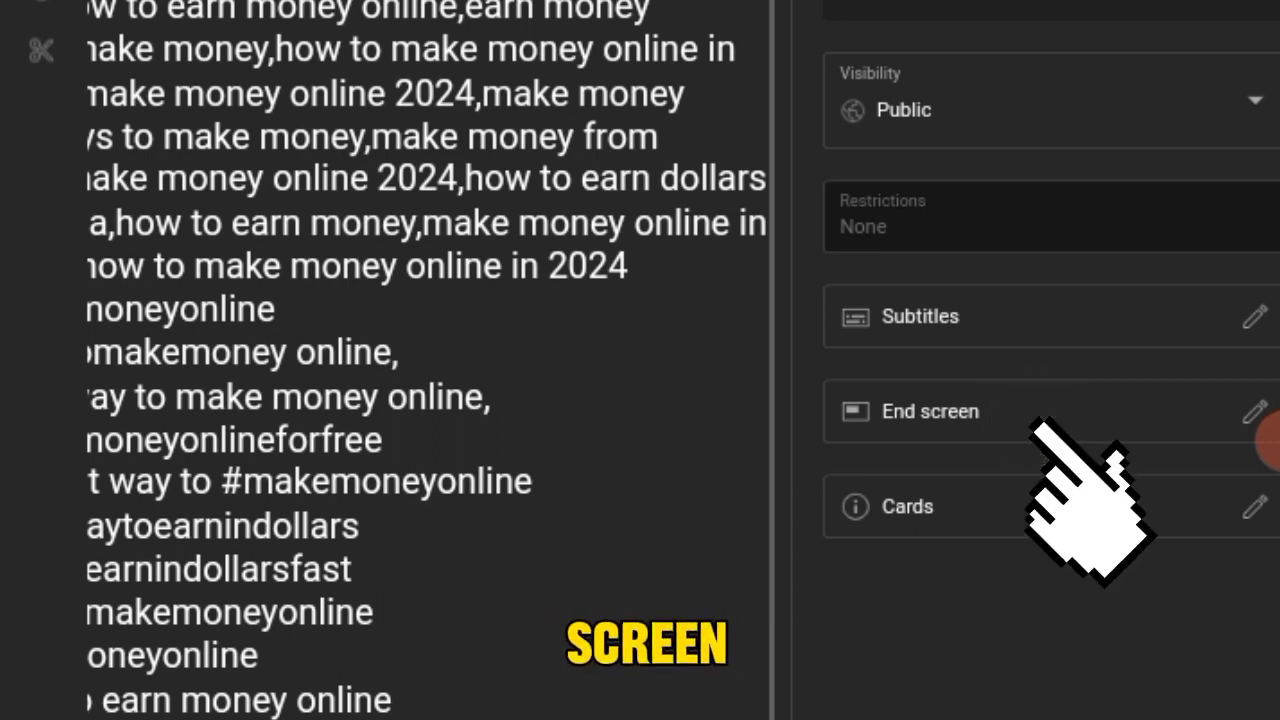
# - Open the video's end screen editor and apply the "2 videos" template
pyautogui.click(1262, 425)
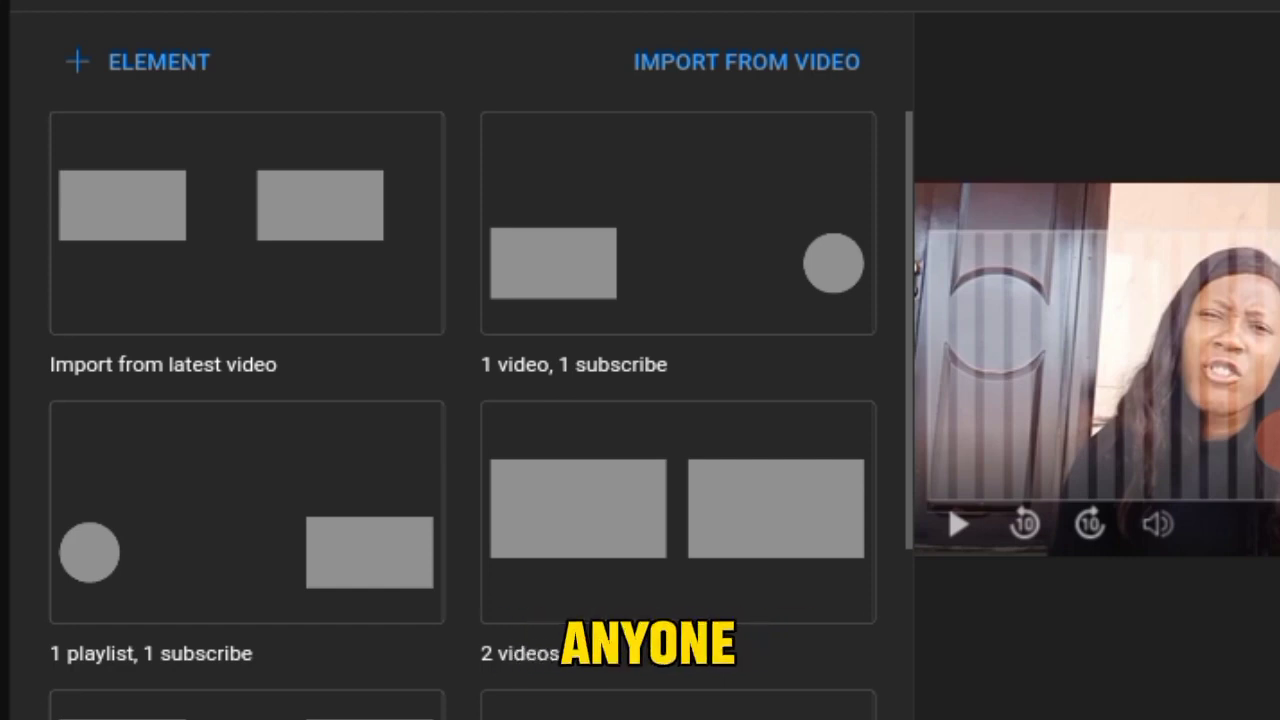
pyautogui.scroll(-3, 246, 549)
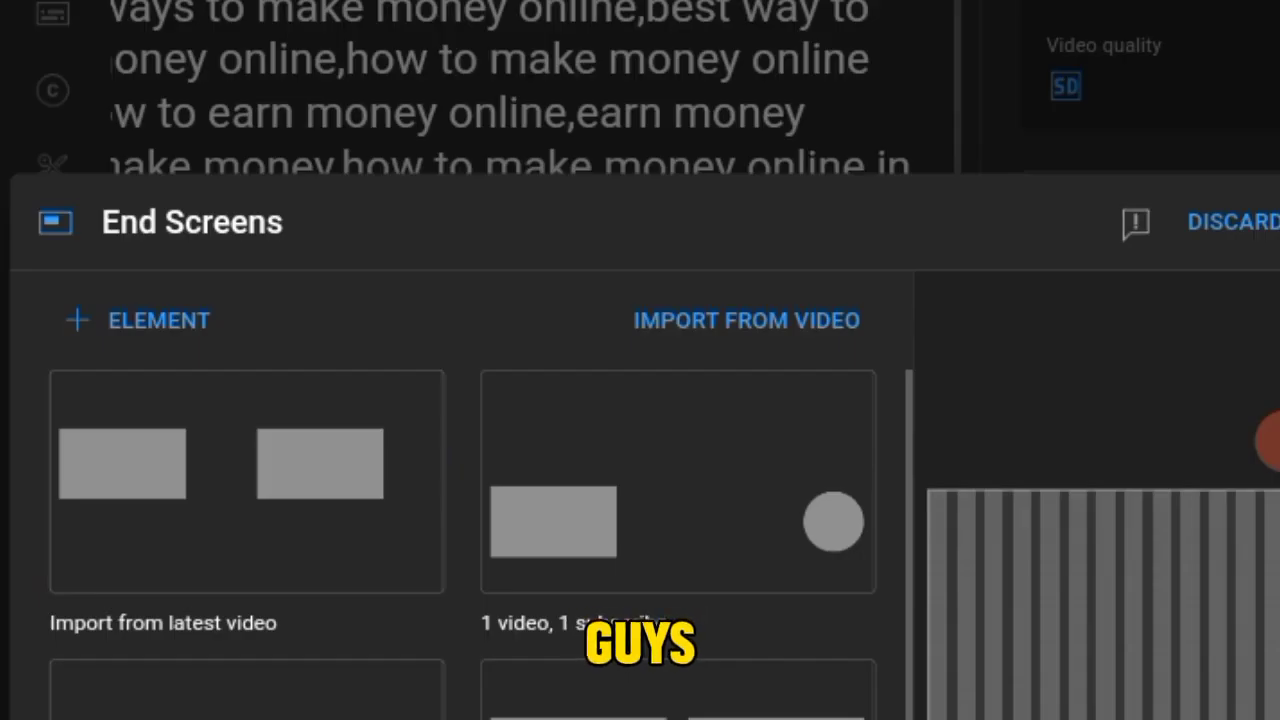
pyautogui.scroll(-5, 463, 540)
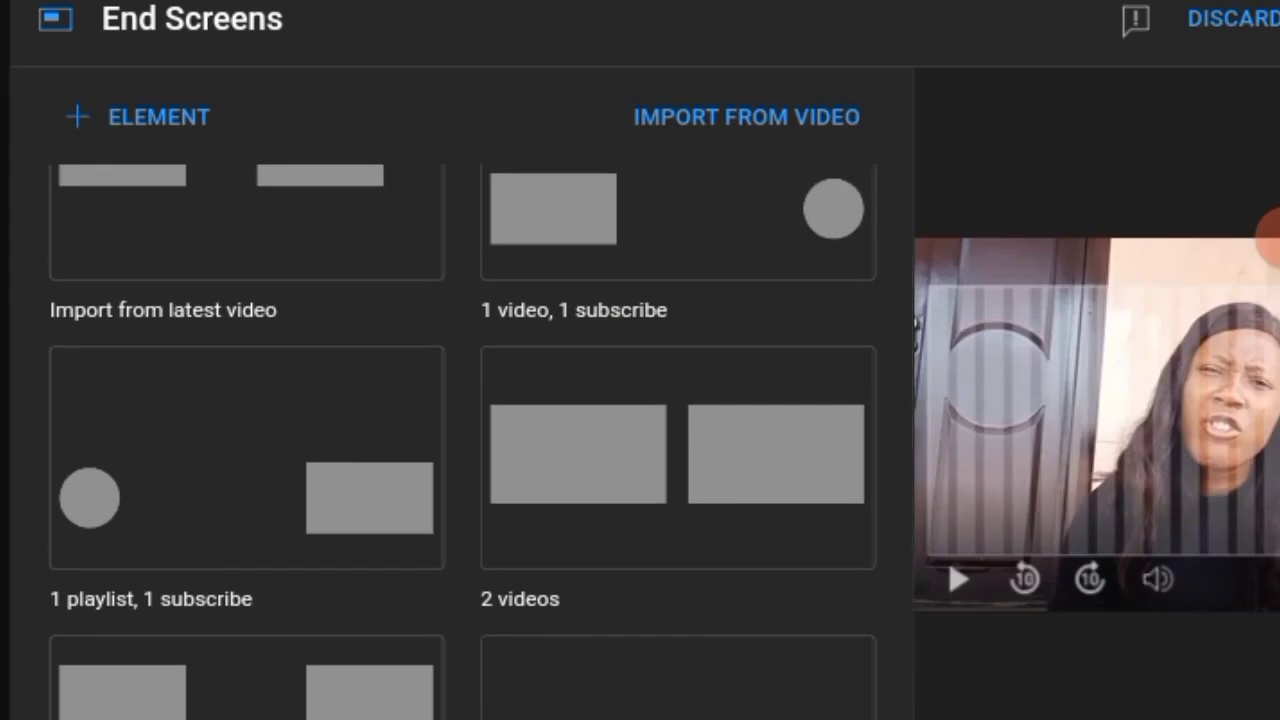
pyautogui.click(678, 457)
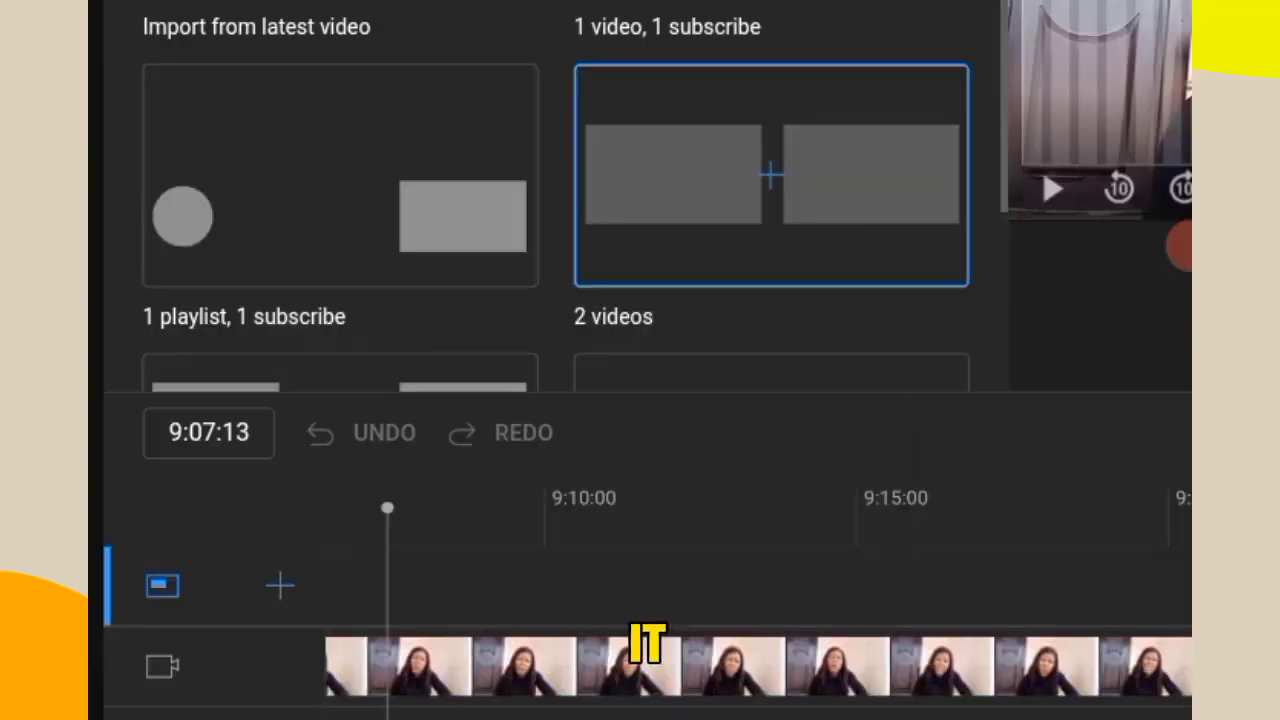
pyautogui.hscroll(4, 640, 360)
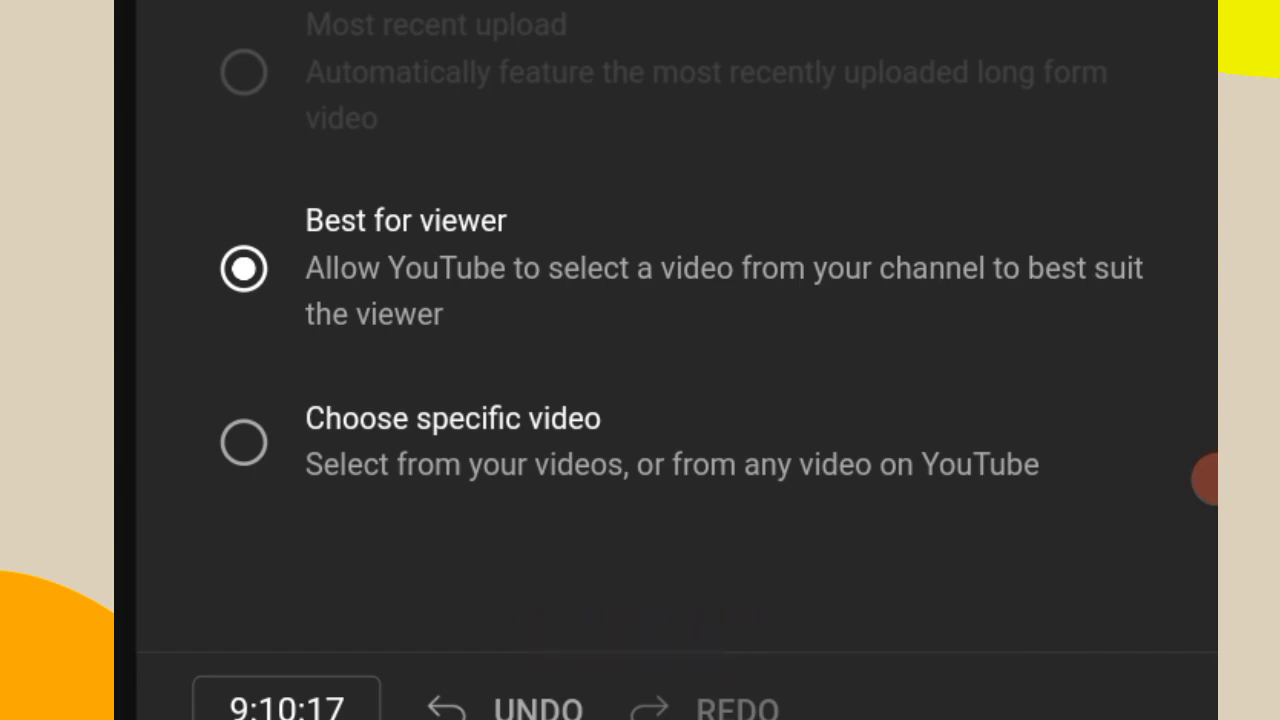
# - Set one video element to the specific video "HOW TO REMOVE BACKGROUND NOISE FROM YOUR VIDEO USING CAPCUT APP"
pyautogui.click(272, 458)
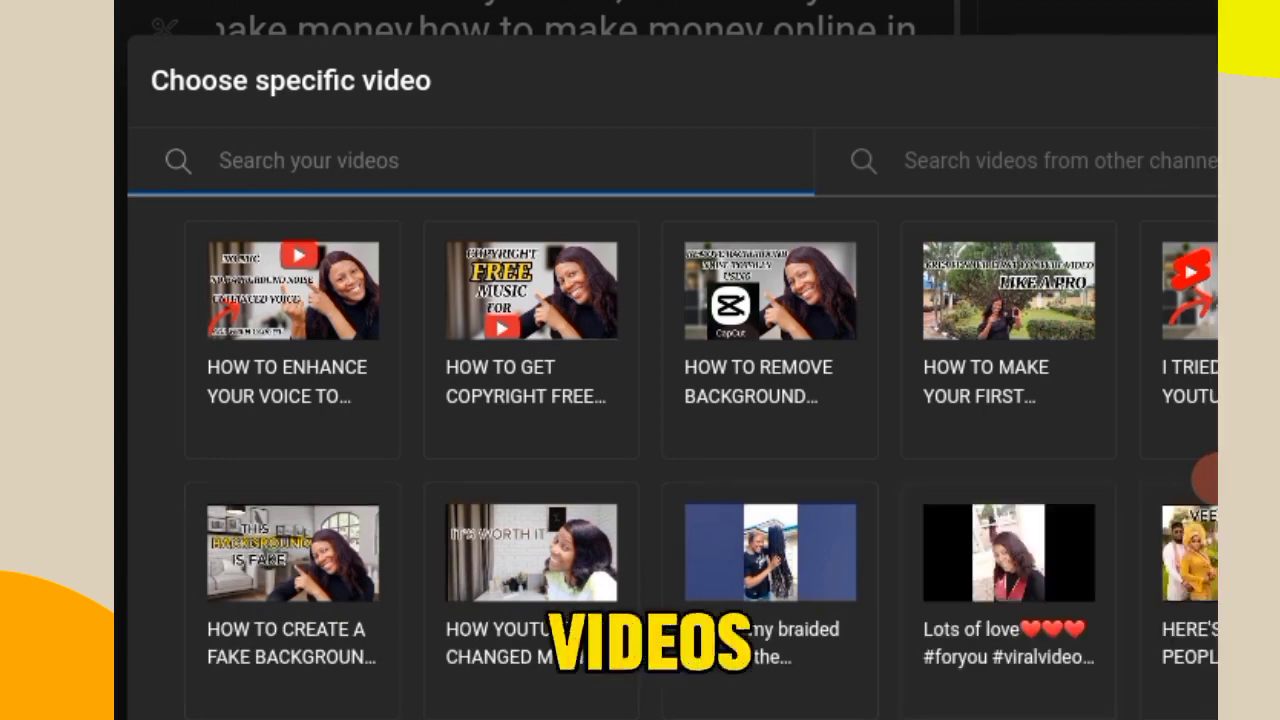
pyautogui.scroll(-1, 672, 457)
pyautogui.scroll(1, 1212, 476)
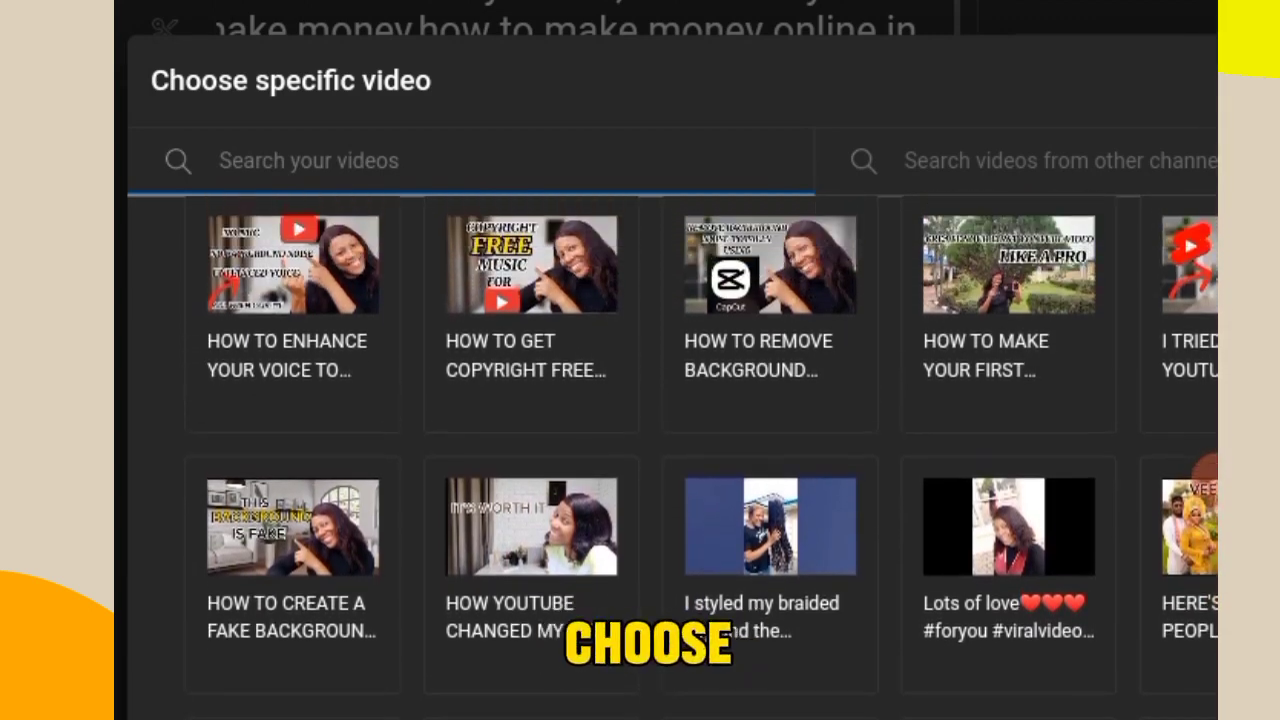
pyautogui.scroll(-3, 1207, 468)
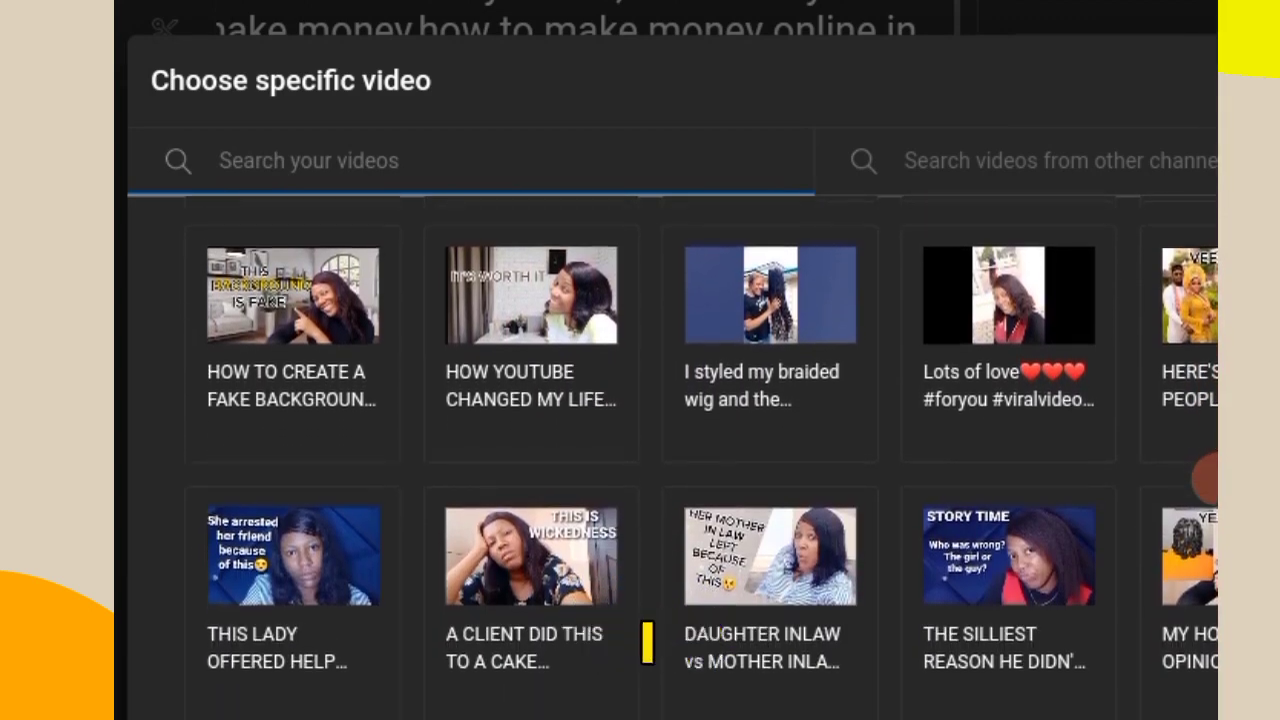
pyautogui.scroll(3, 1206, 477)
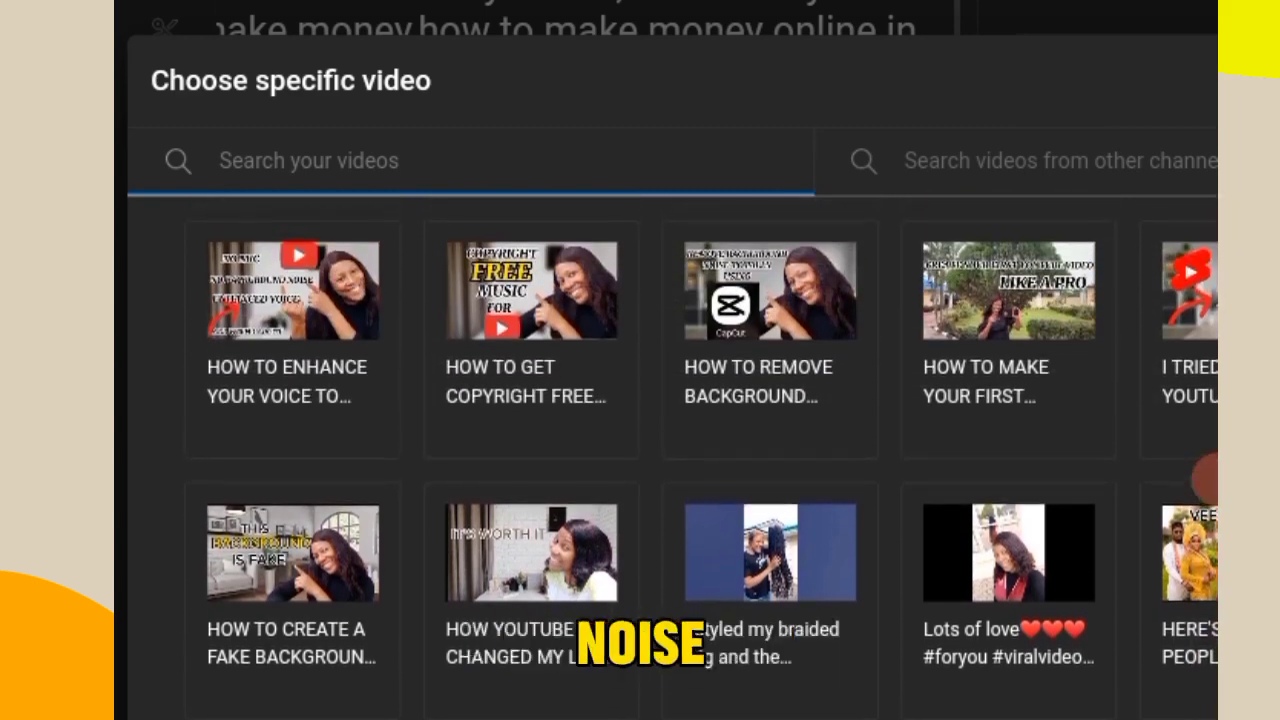
pyautogui.click(770, 340)
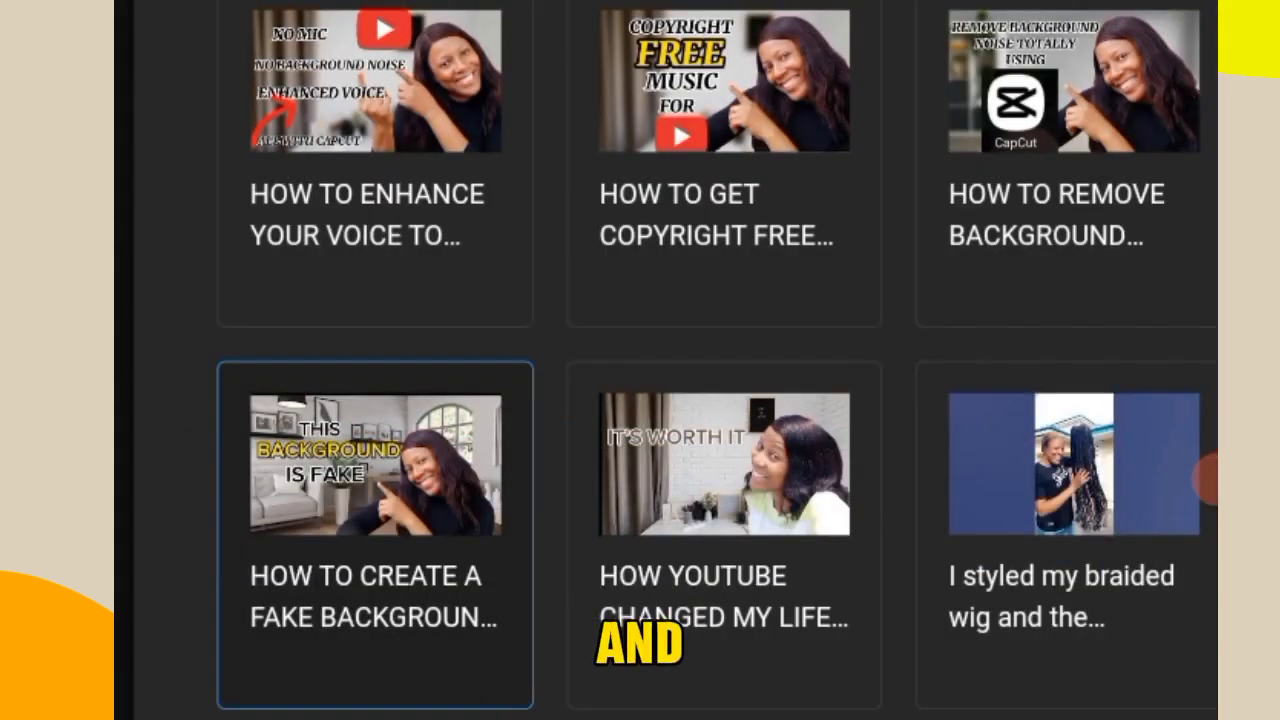
# - Set the other video element to the specific video "HOW TO GET COPYRIGHT FREE BACKGROUND MUSIC" and move both elements higher on the frame
pyautogui.scroll(-4, 666, 400)
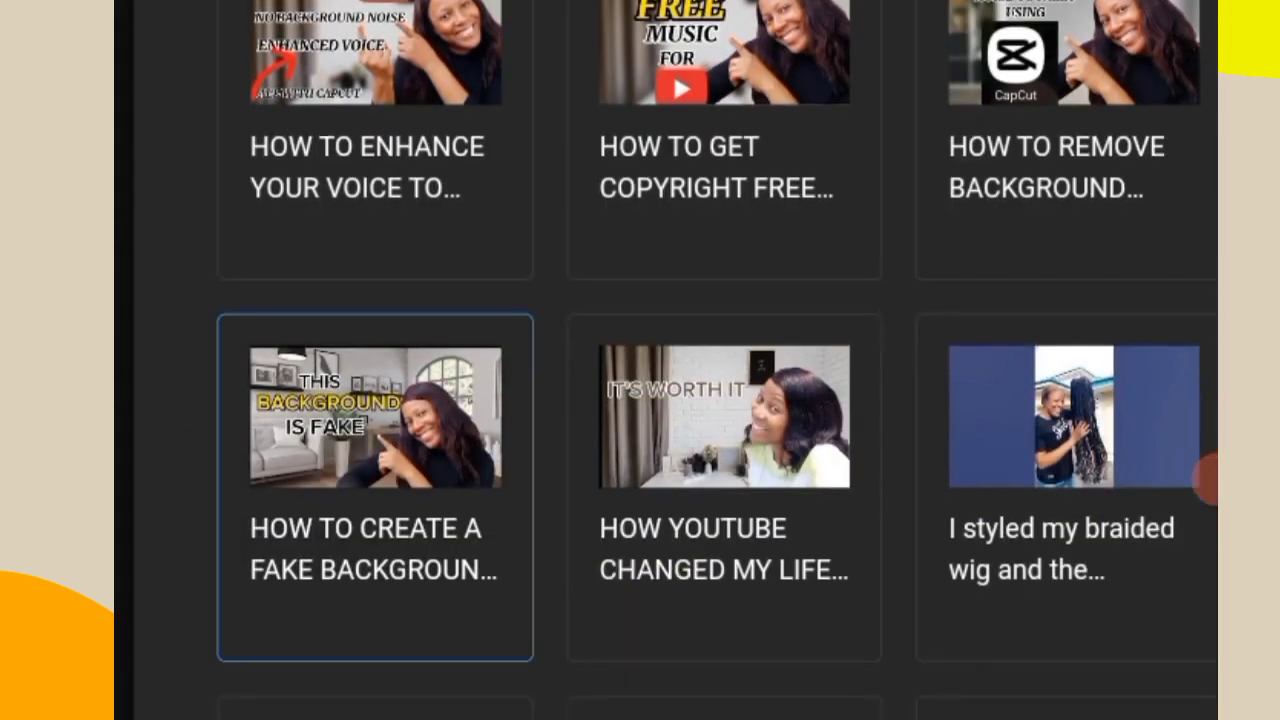
pyautogui.scroll(2, 666, 400)
pyautogui.scroll(2, 666, 400)
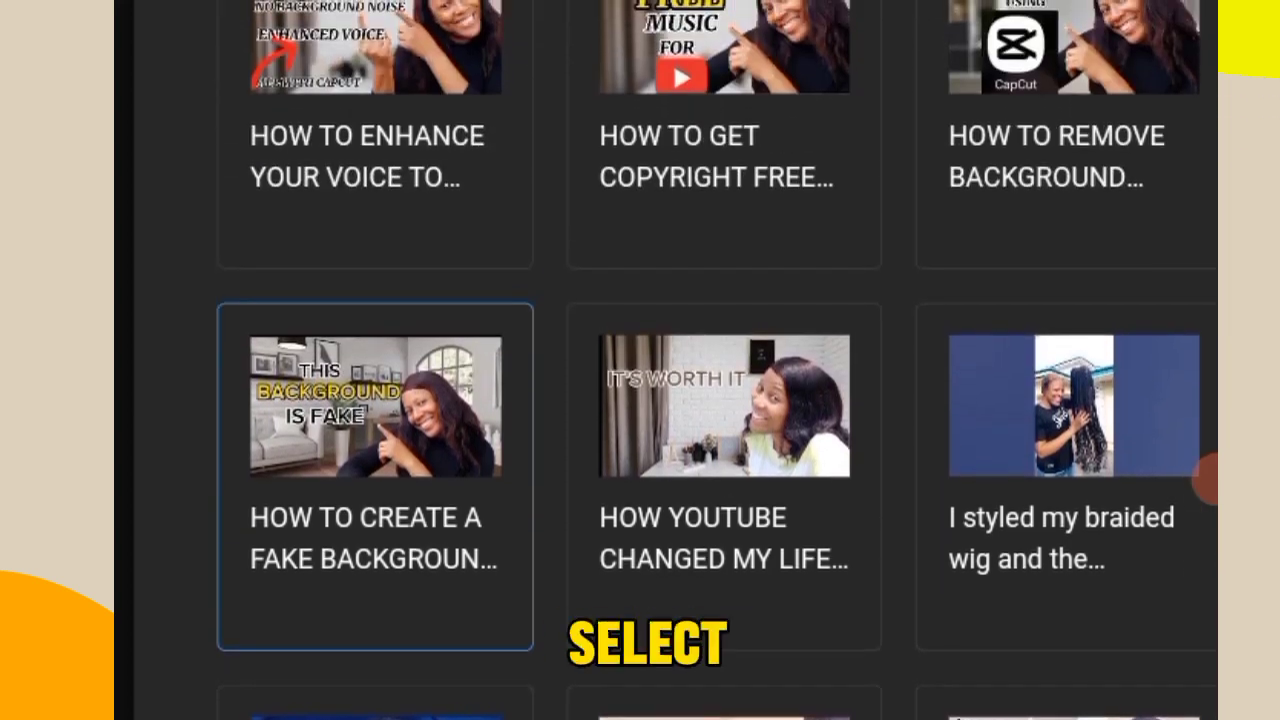
pyautogui.scroll(4, 666, 400)
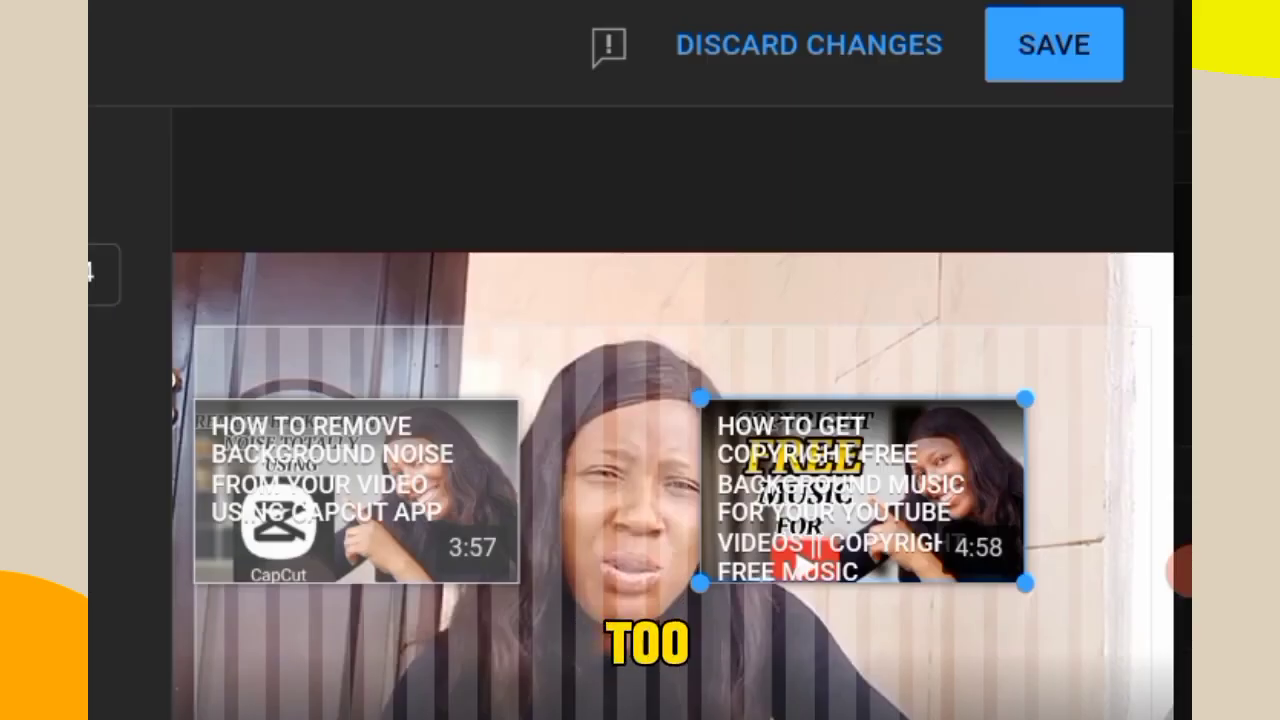
pyautogui.moveTo(861, 490); pyautogui.dragTo(975, 416)
pyautogui.moveTo(356, 491); pyautogui.dragTo(356, 416)
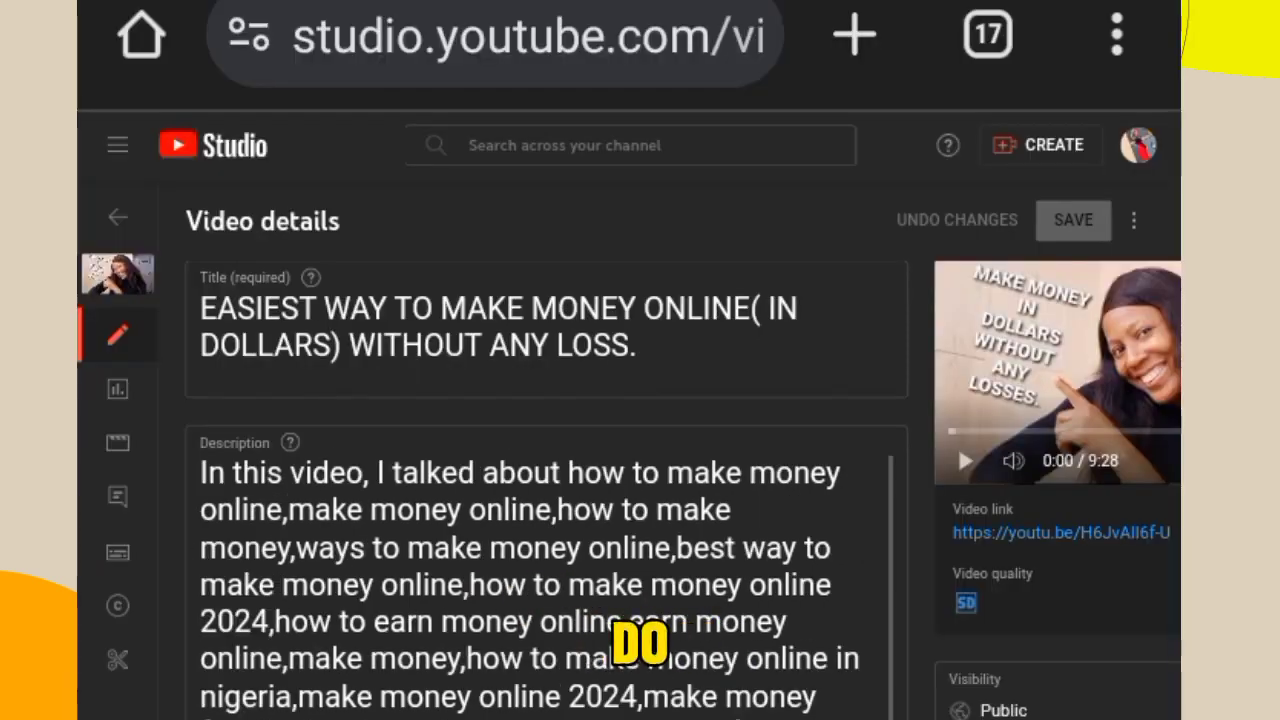
# - Sign out of the channel's account in YouTube Studio
pyautogui.click(1138, 145)
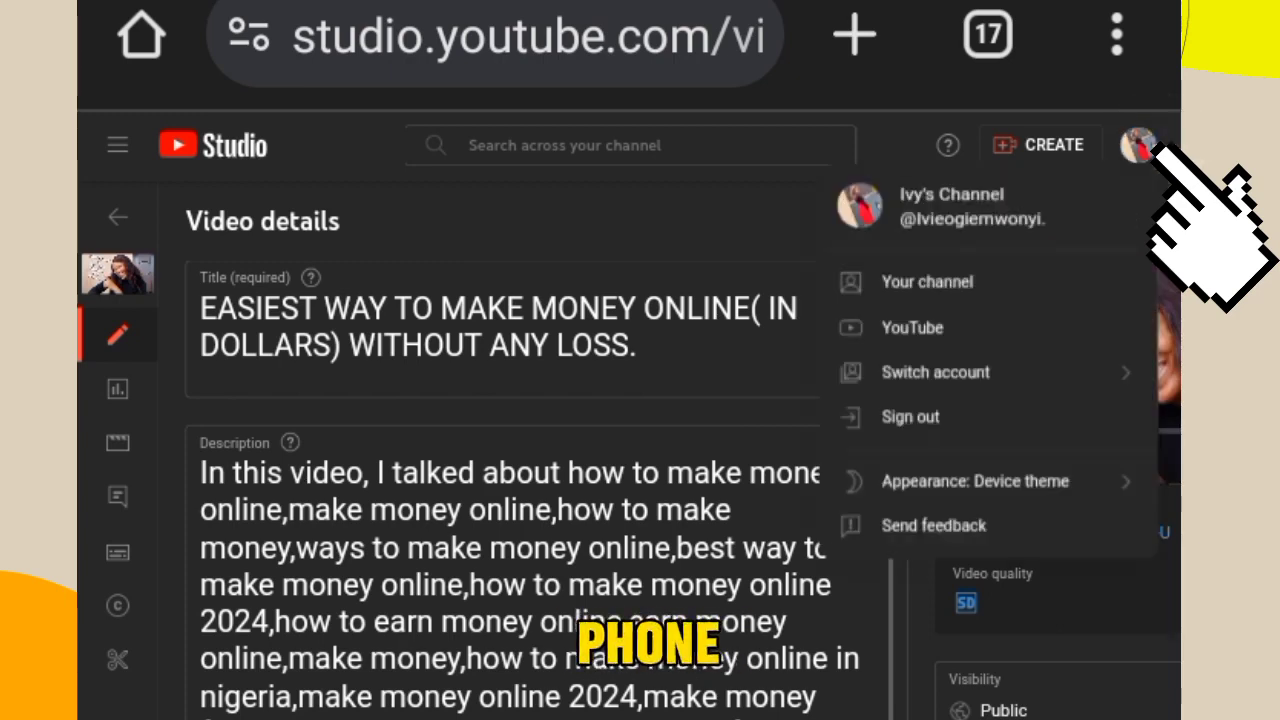
pyautogui.click(975, 414)
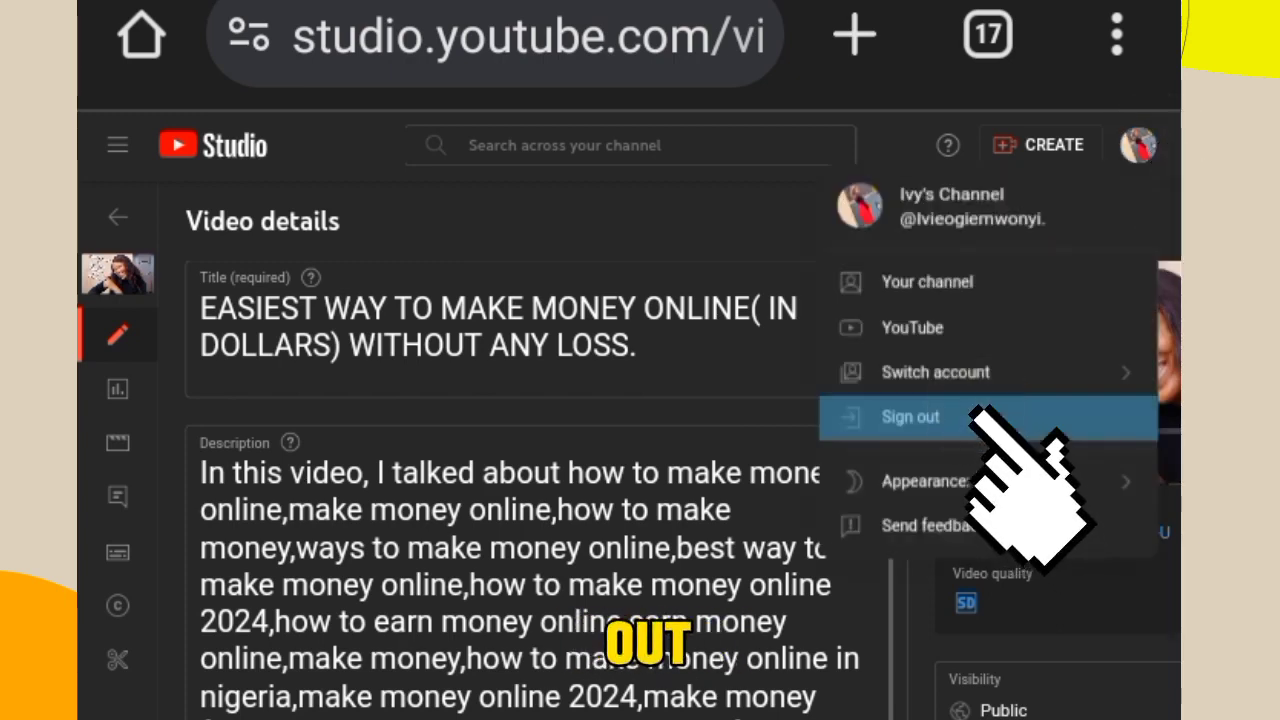